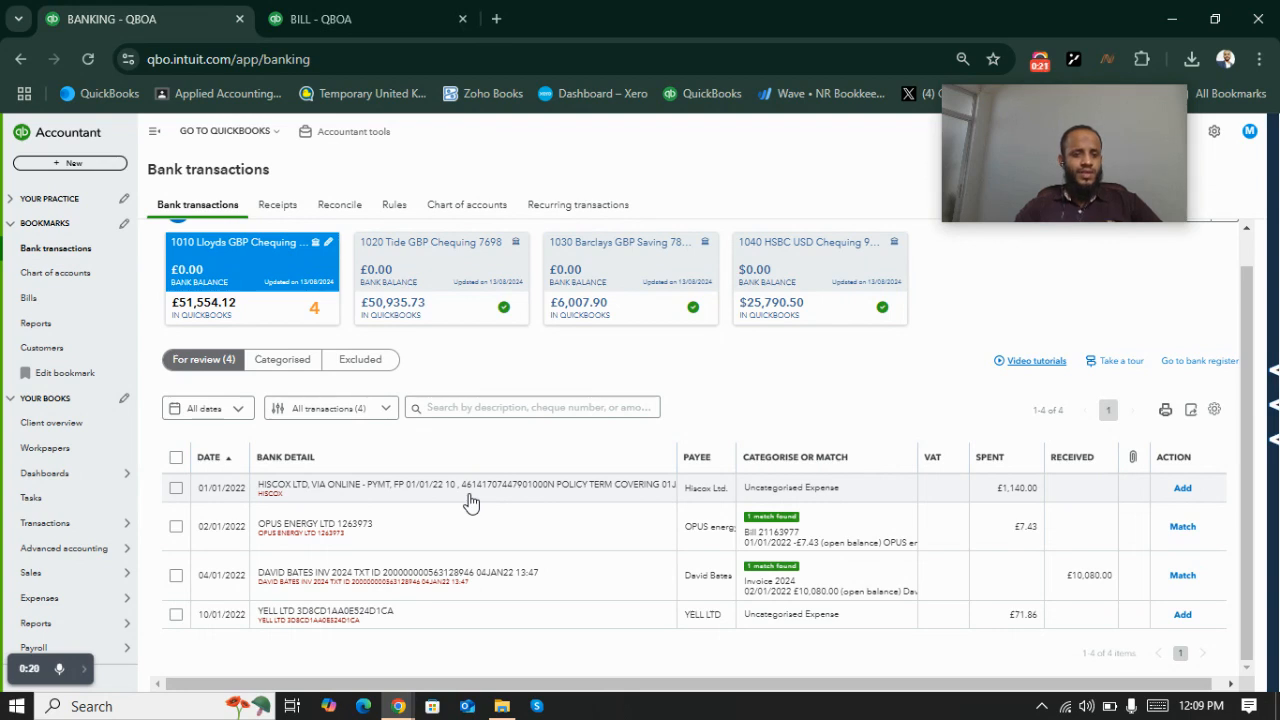
Step: Open the Hiscox bank transaction for categorising and set its transaction type to Cheque
left_click(280, 502)
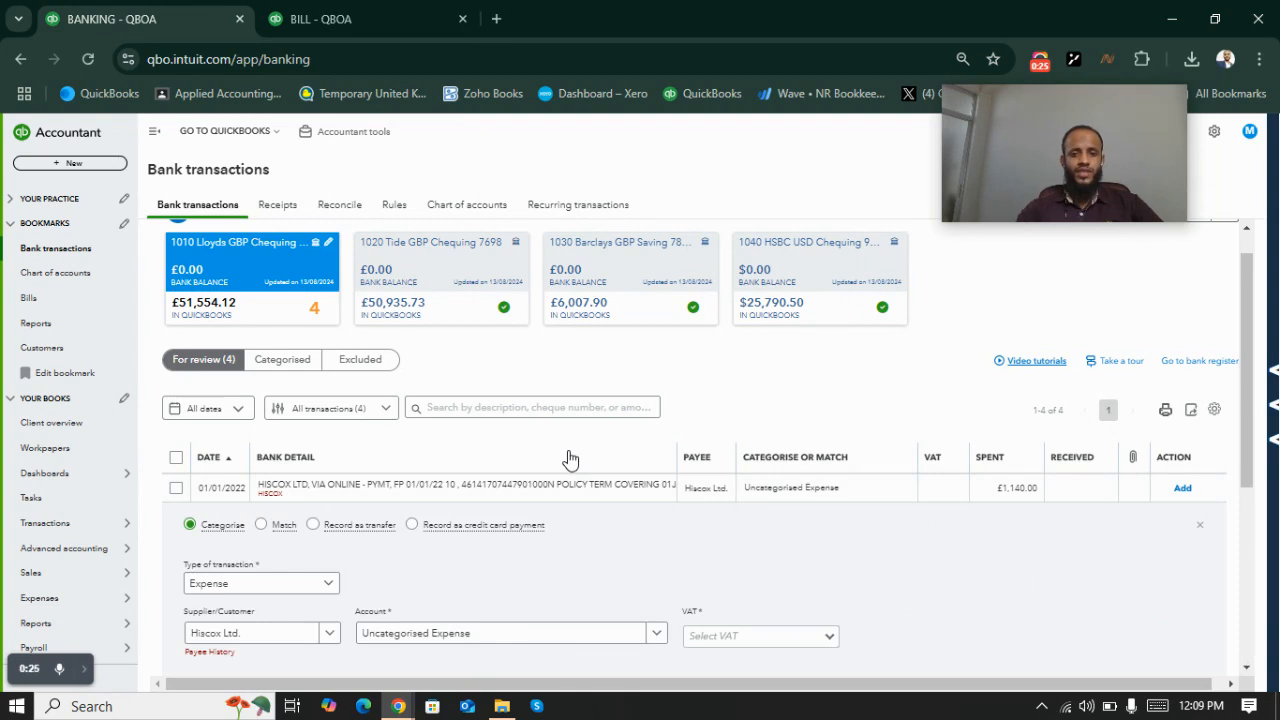
left_click(1247, 670)
left_click(1247, 670)
left_click(1247, 670)
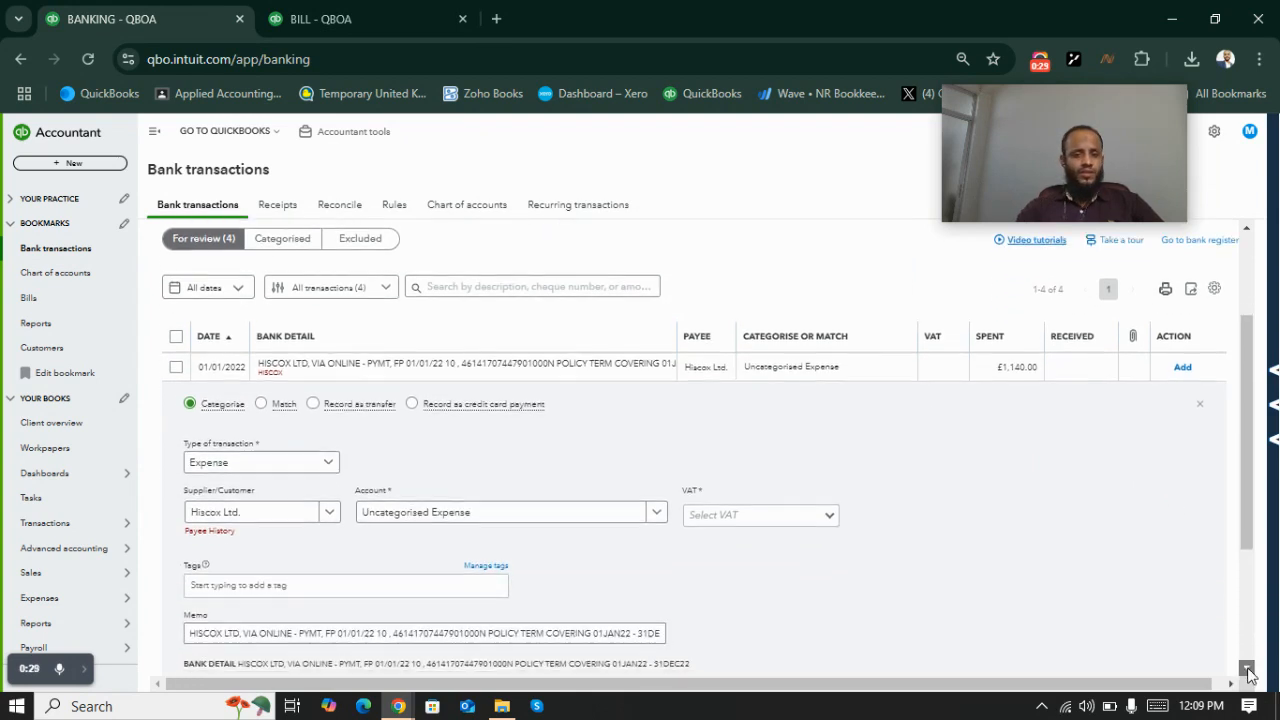
left_click(1247, 670)
left_click(1247, 670)
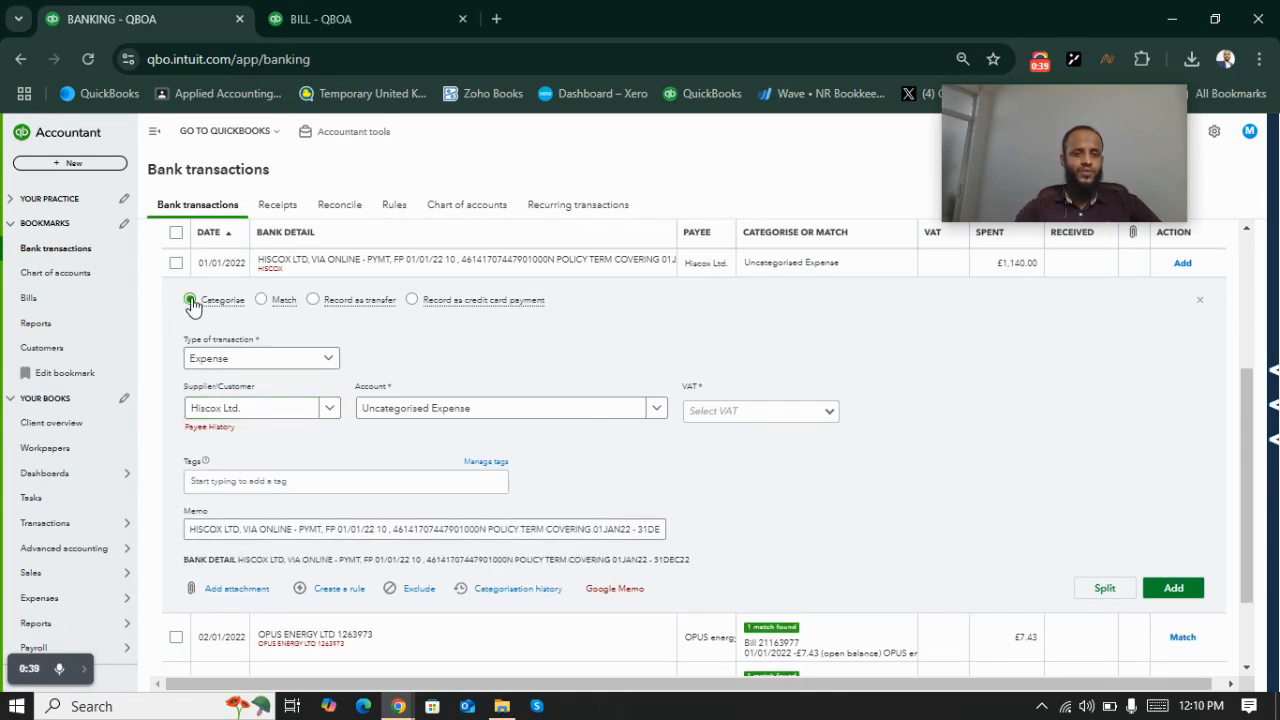
left_click(331, 359)
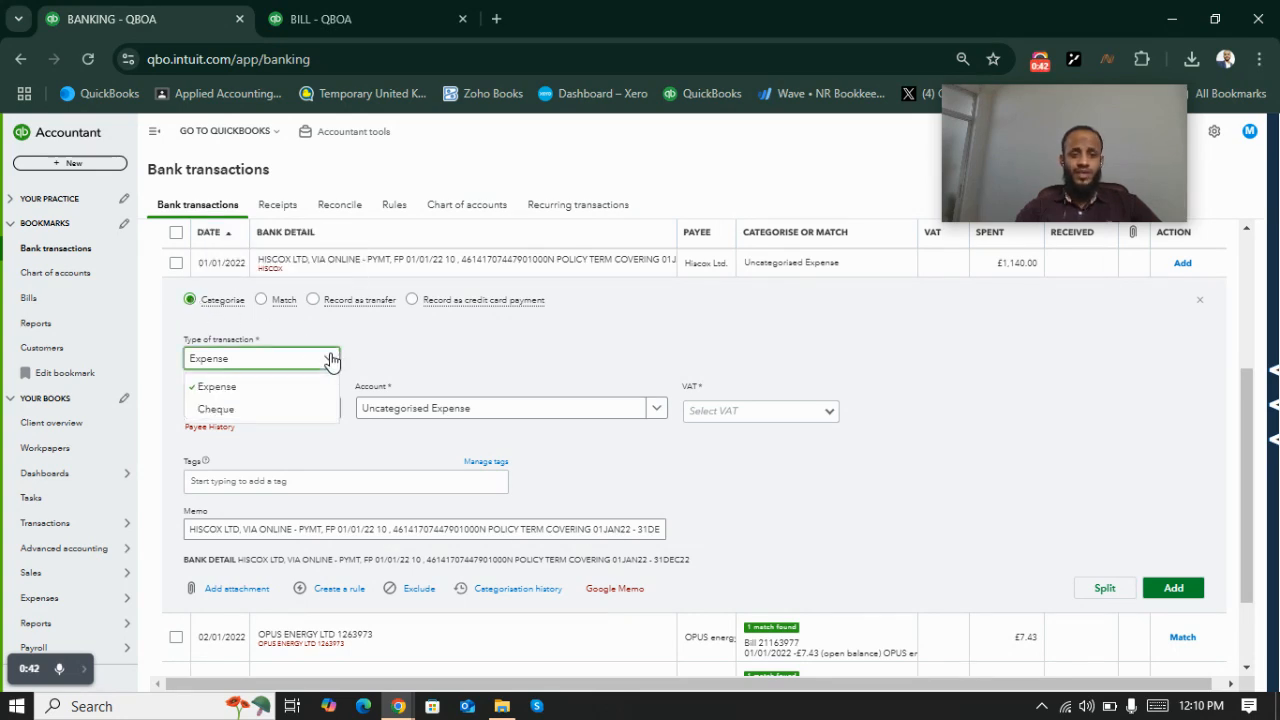
left_click(260, 410)
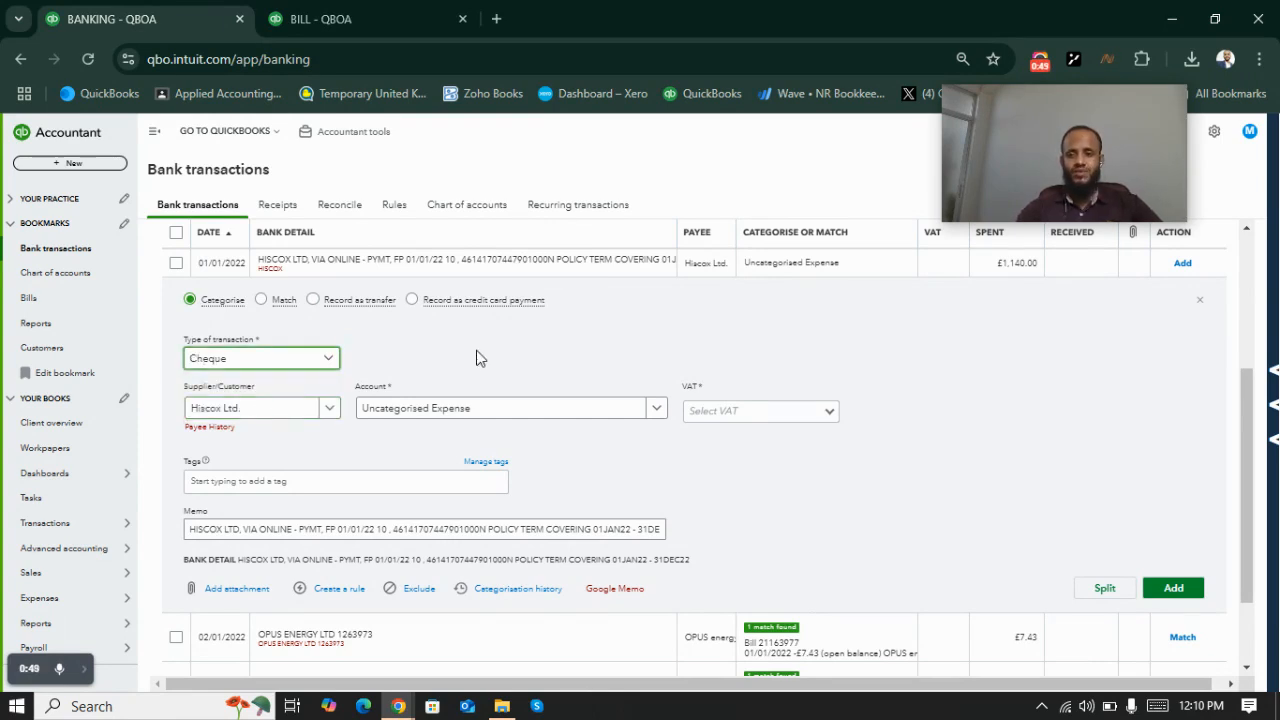
left_click(410, 362)
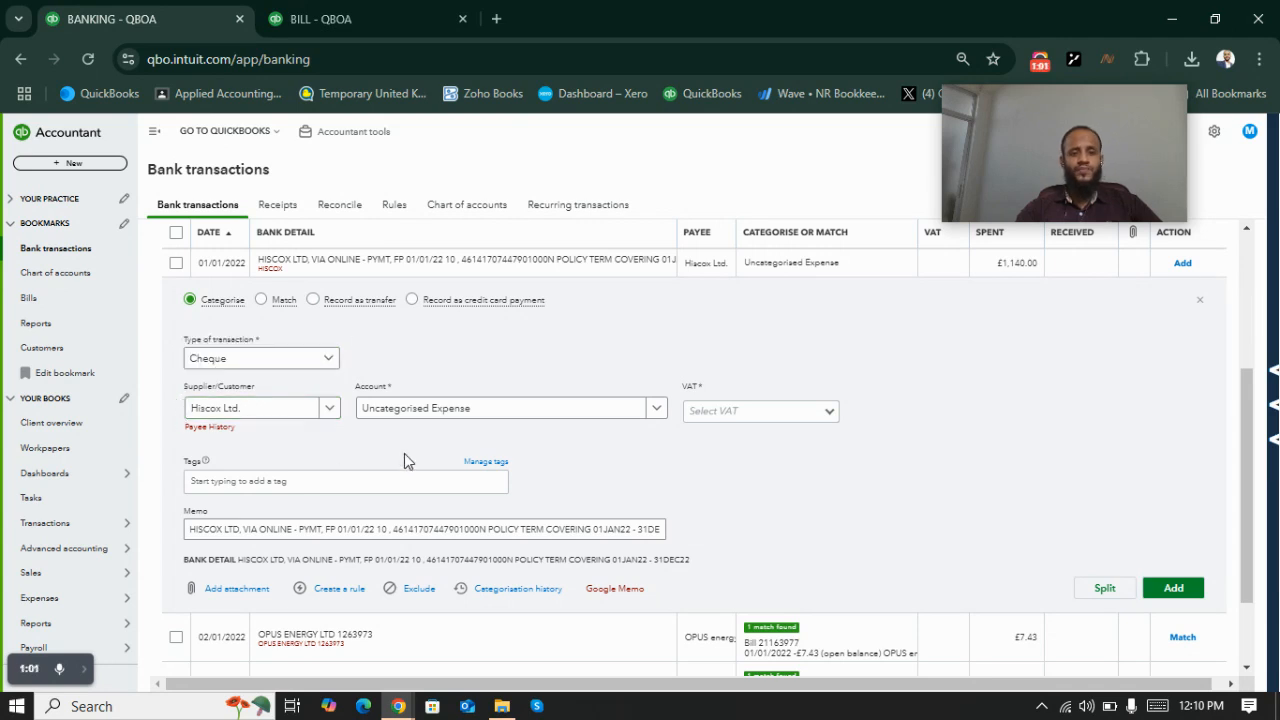
Step: Assign the Hiscox payment to the 1270 Prepaid Insurance account and add it to the books
left_click(462, 424)
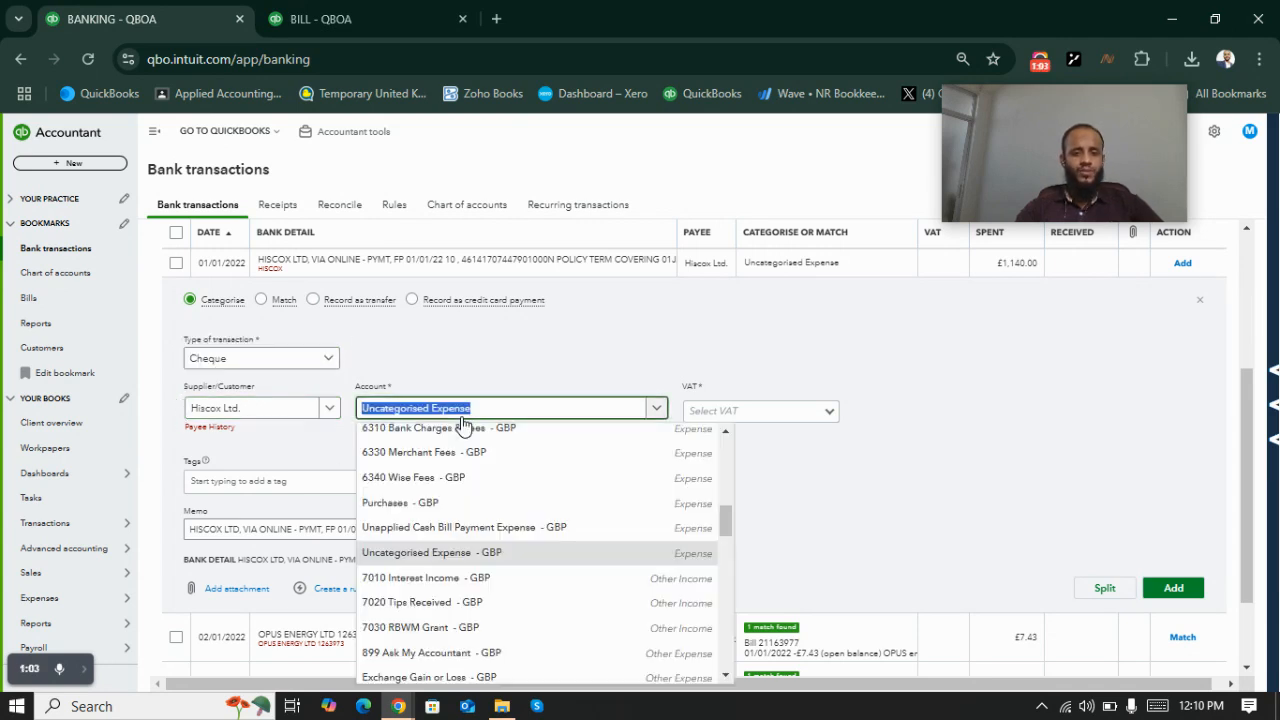
type("ac")
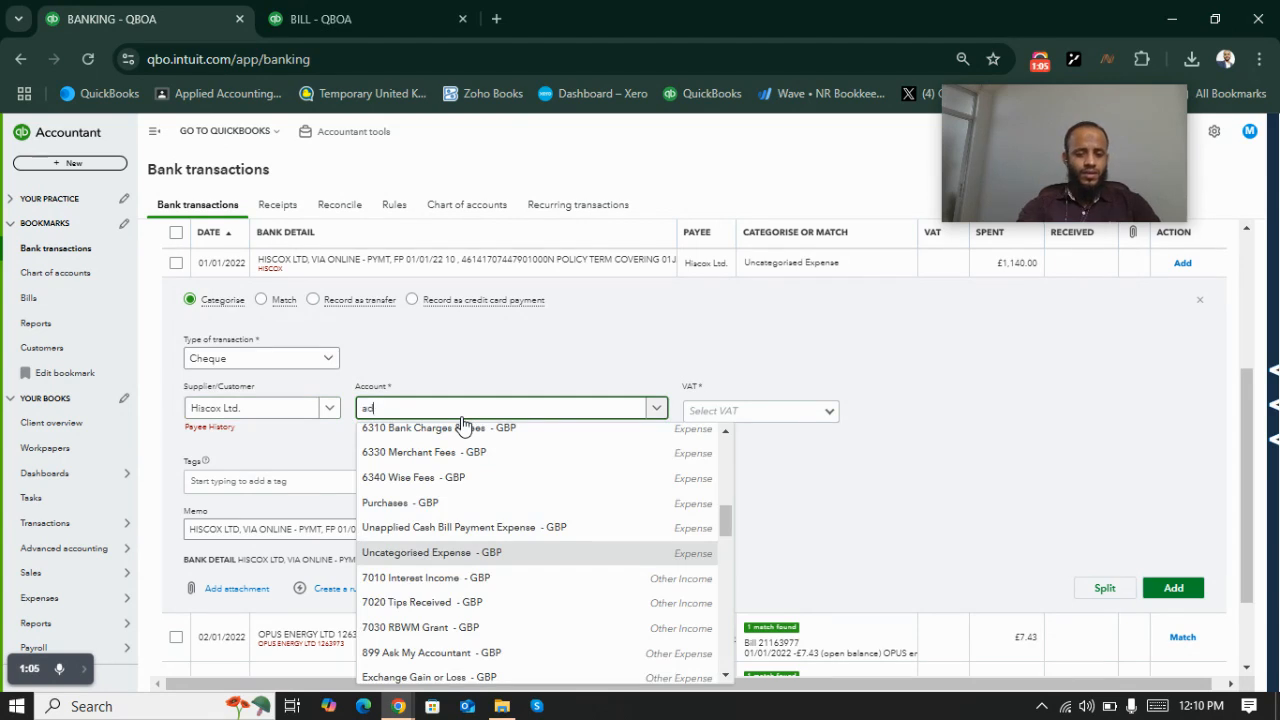
key("BackSpace")
key("BackSpace")
type("pre")
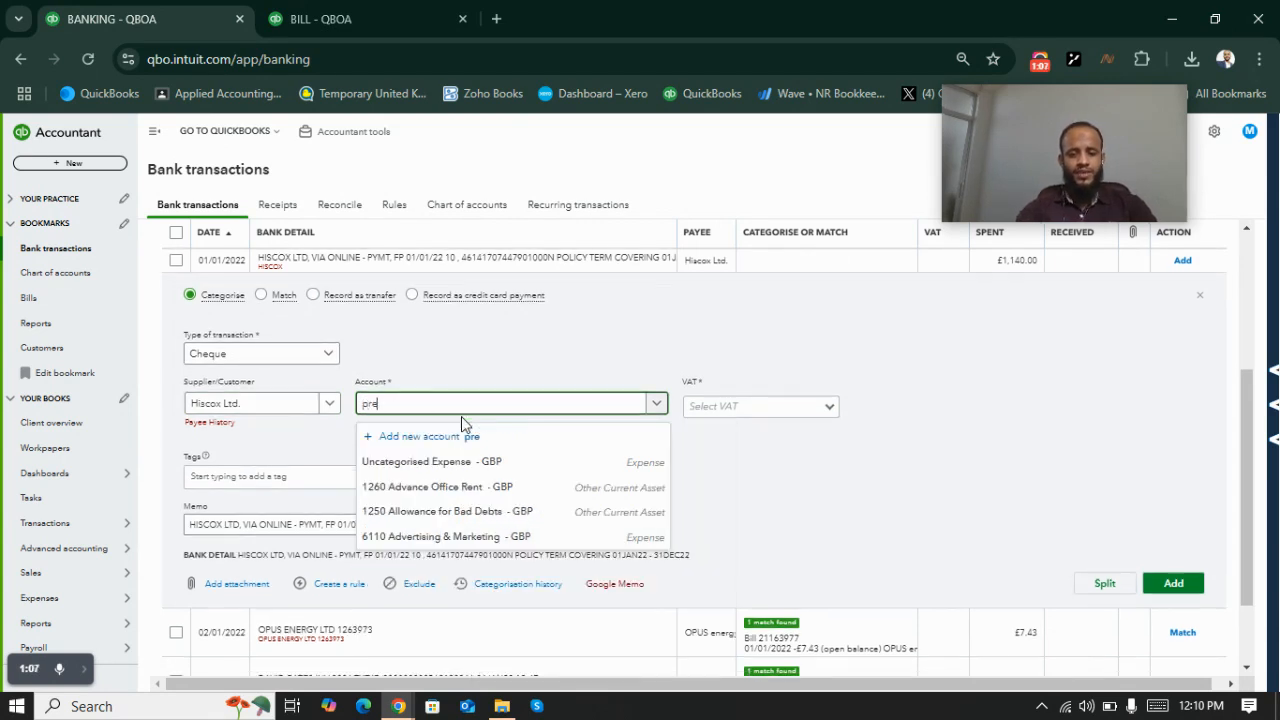
type("padaid")
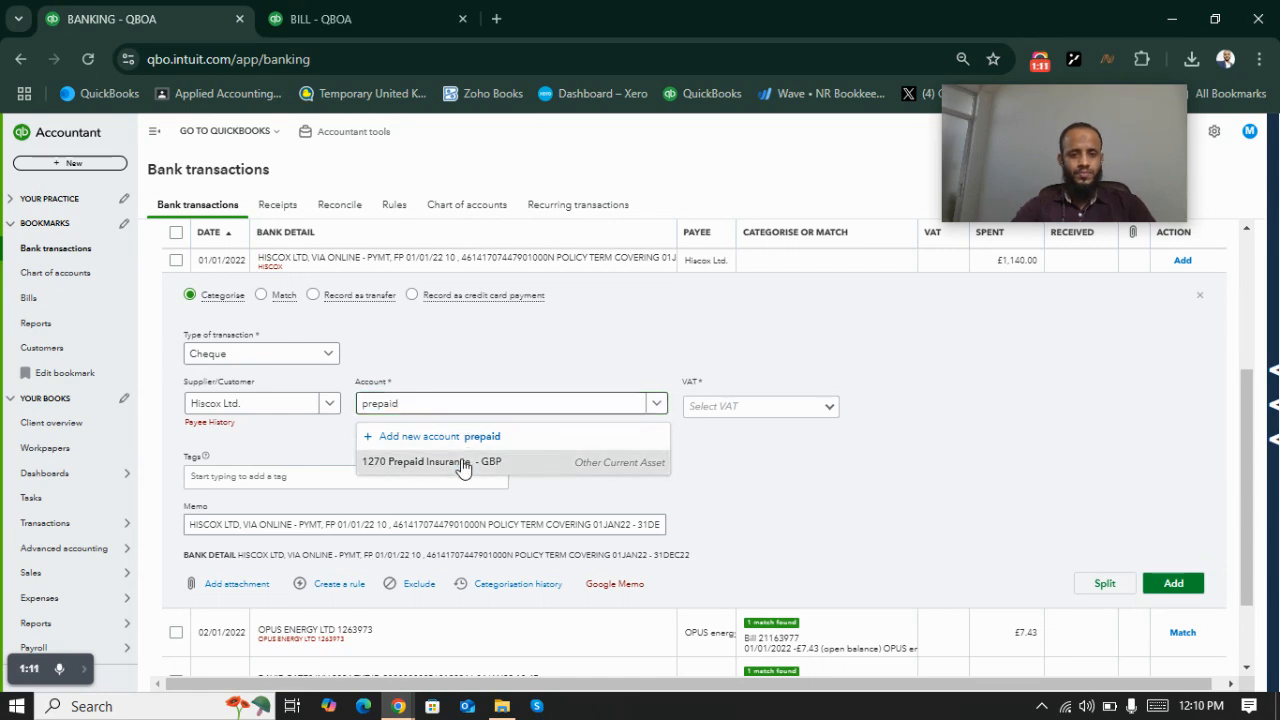
left_click(462, 463)
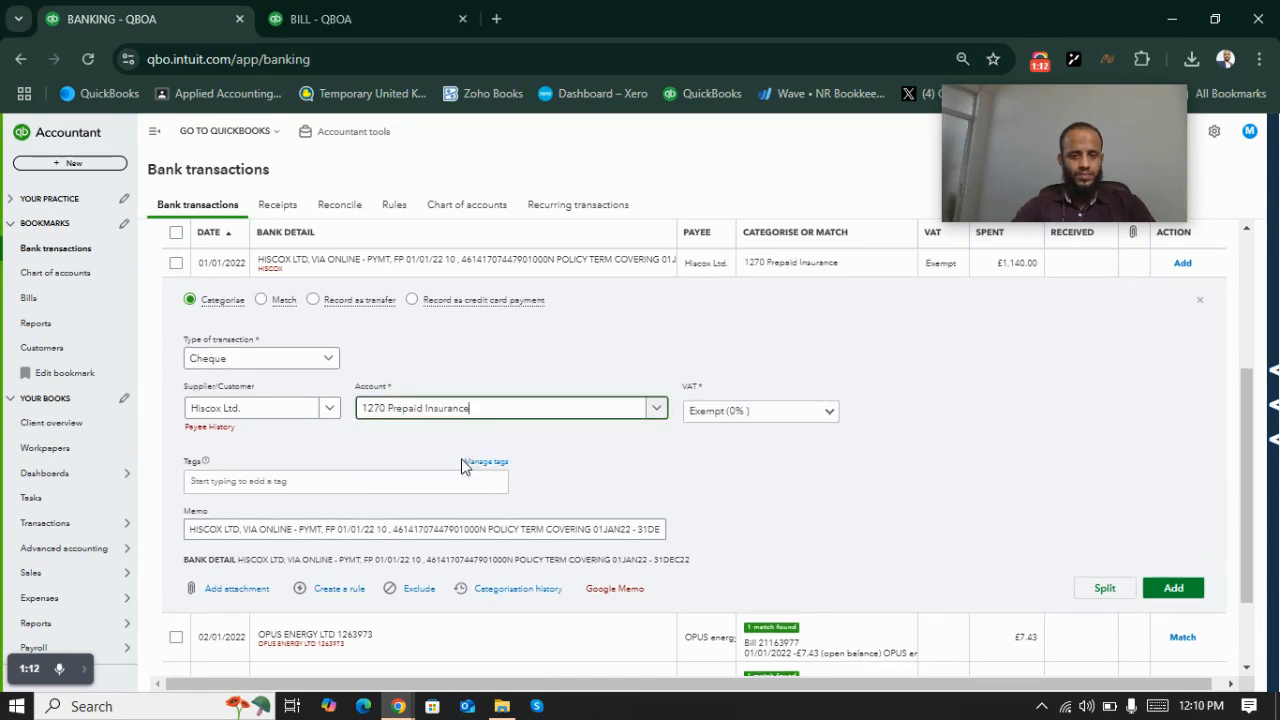
left_click(904, 444)
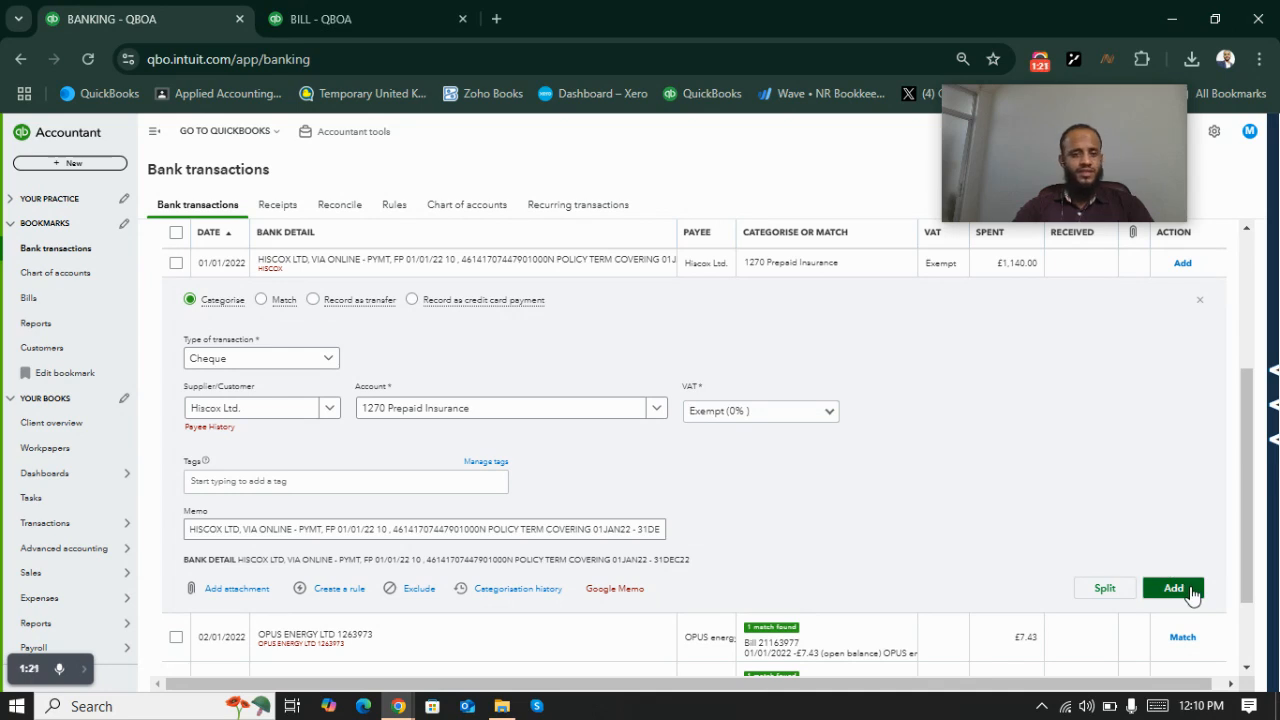
left_click(1173, 588)
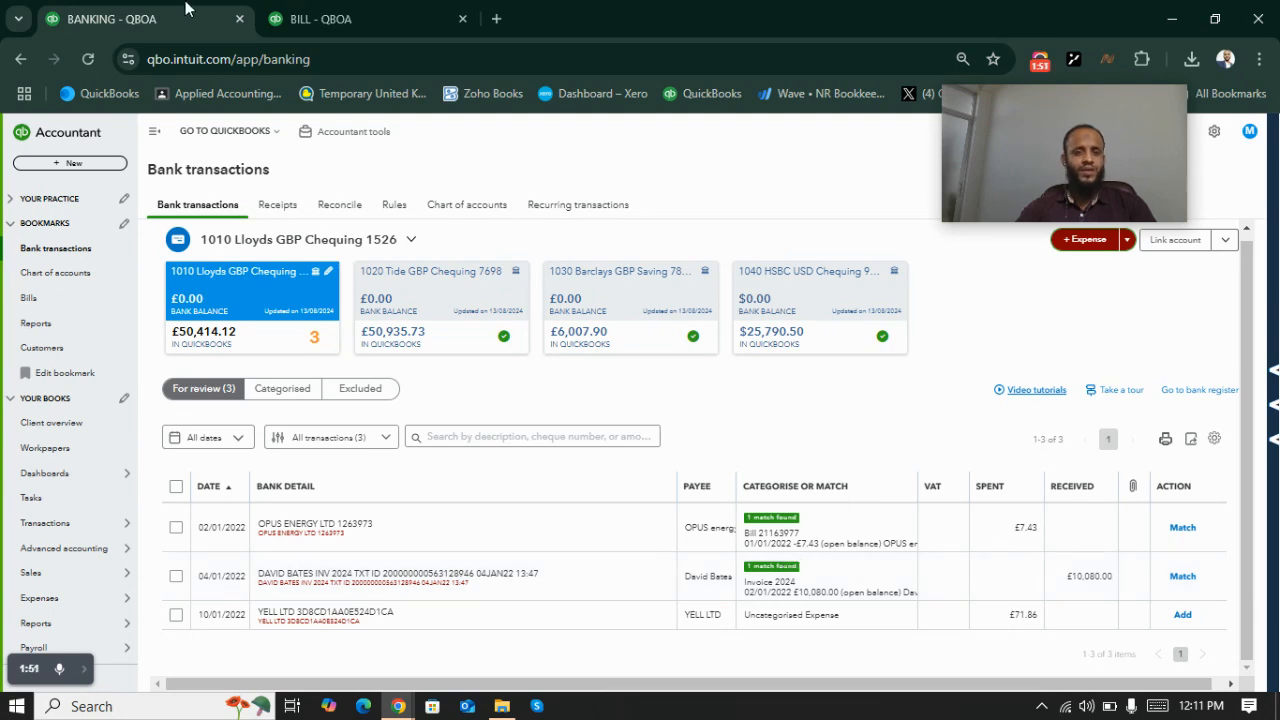
Step: Check the open Opus Energy bill, and match the Opus Energy bank payment to it
left_click(300, 12)
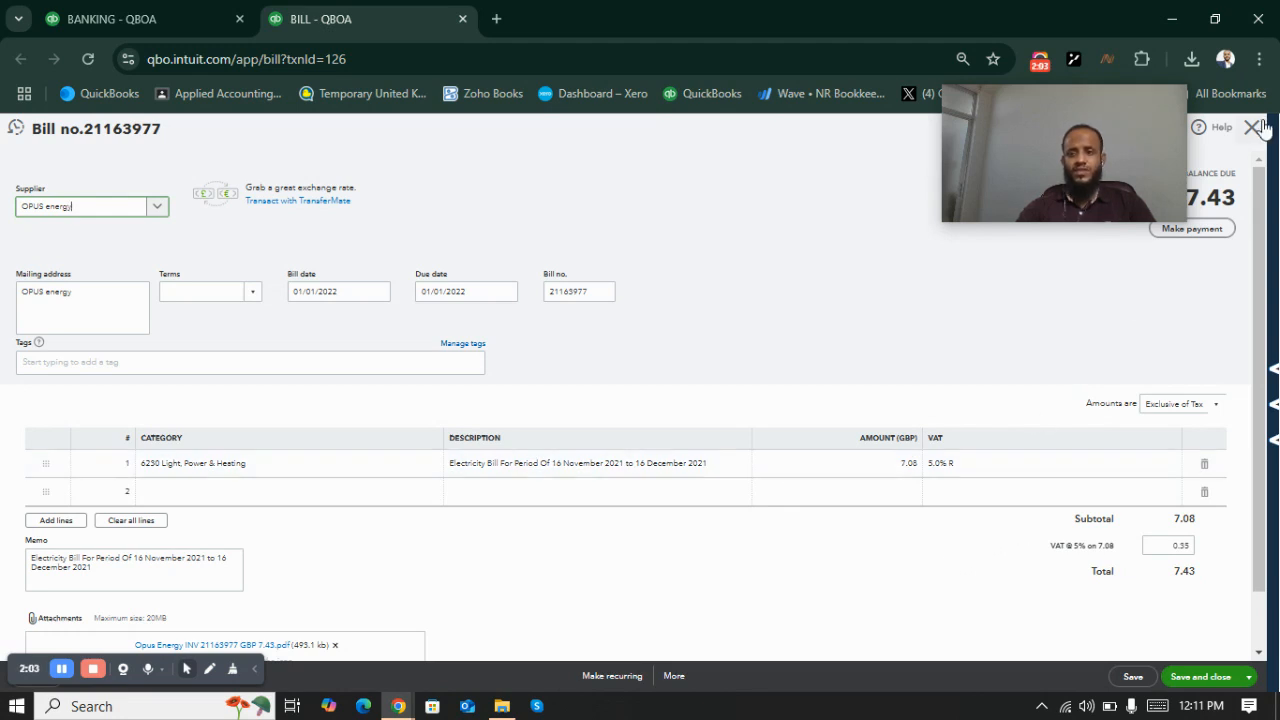
left_click(144, 10)
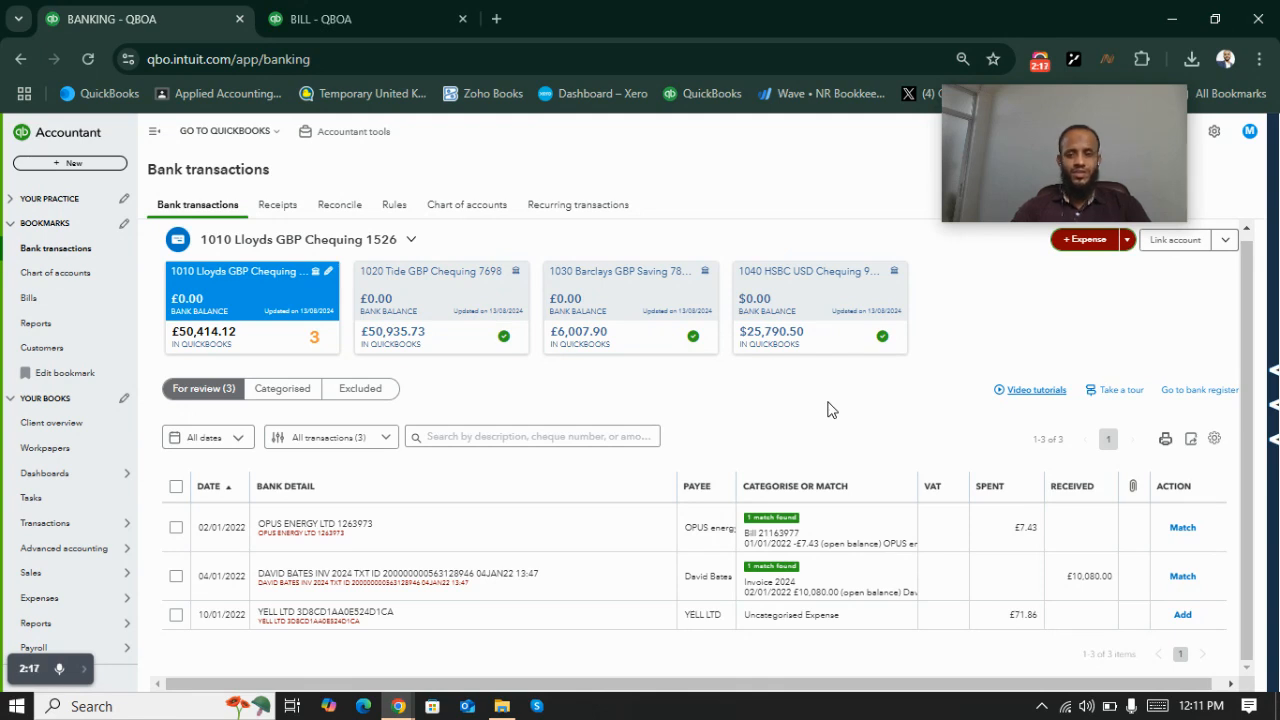
left_click(1180, 529)
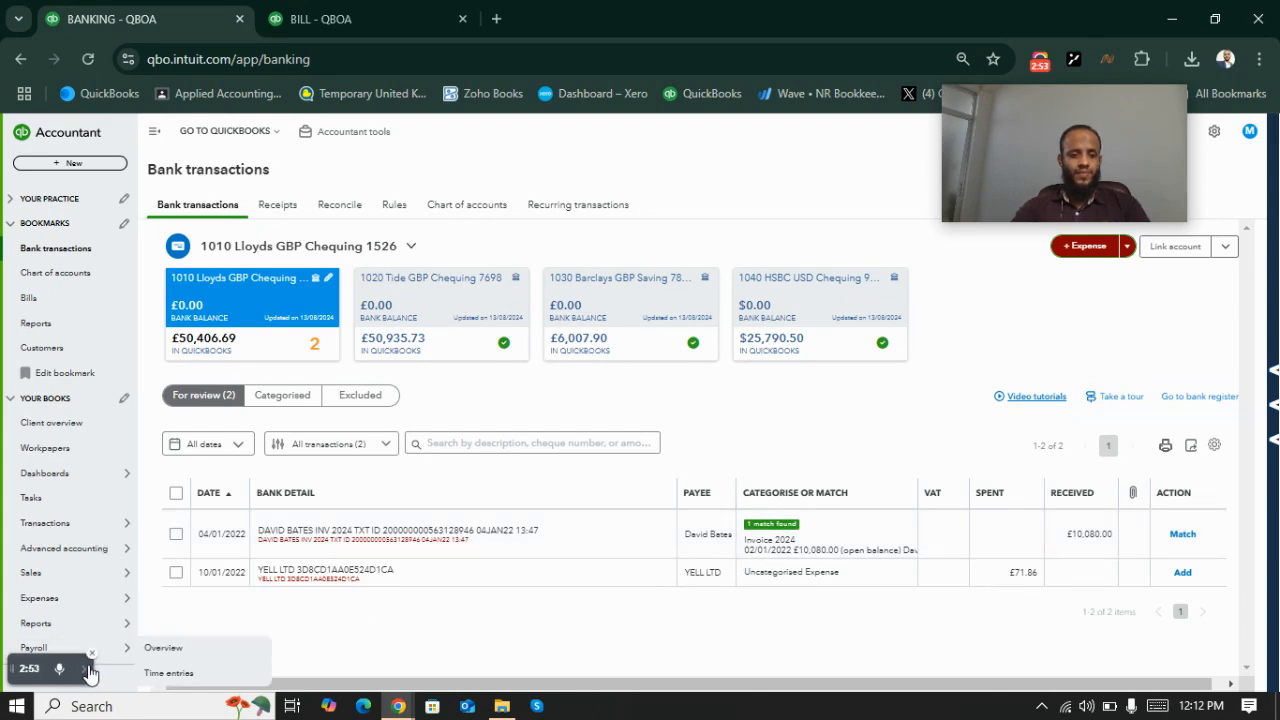
Step: Review the suggested match for the £10,080.00 customer receipt and match it to Invoice 2024
mouse_move(59, 676)
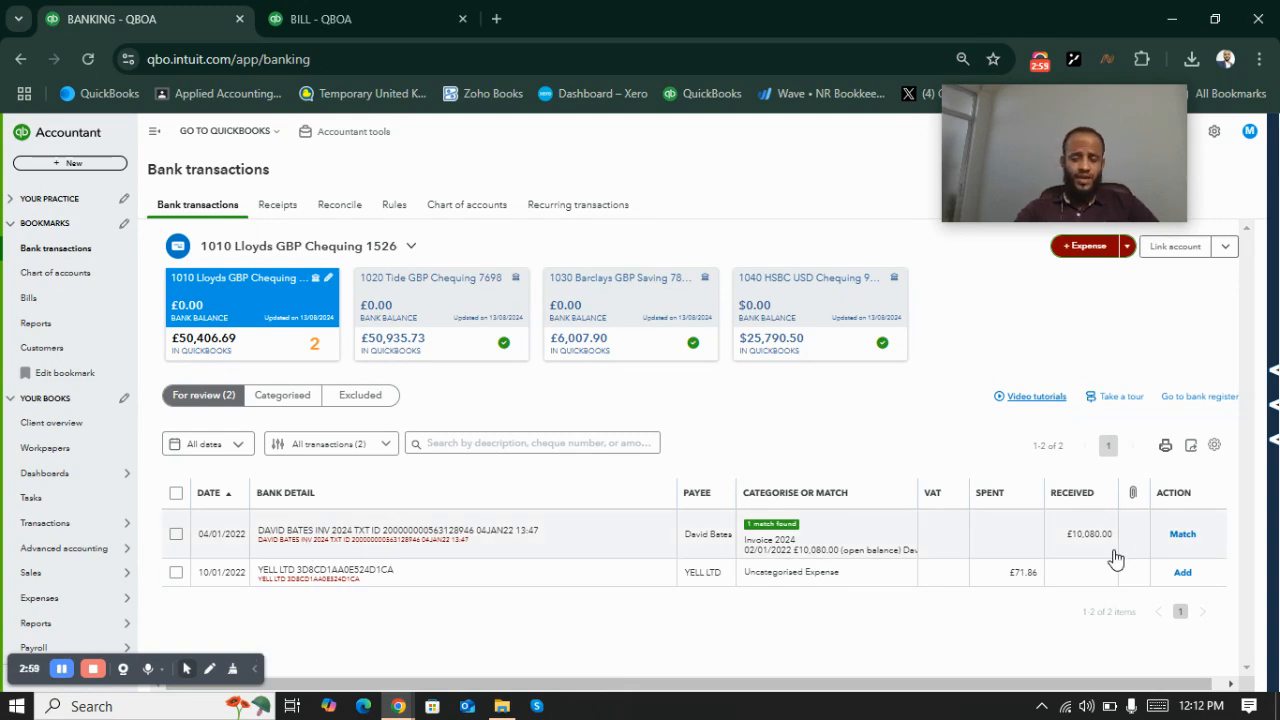
left_click(750, 579)
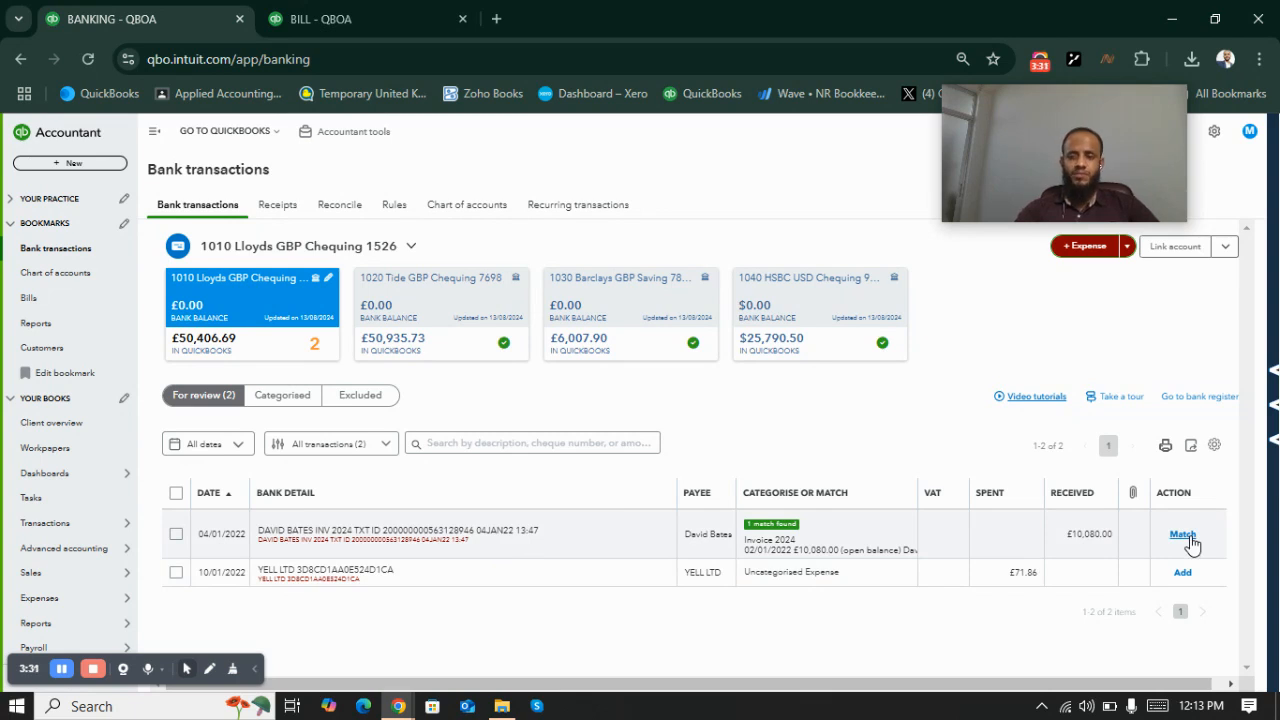
left_click(773, 541)
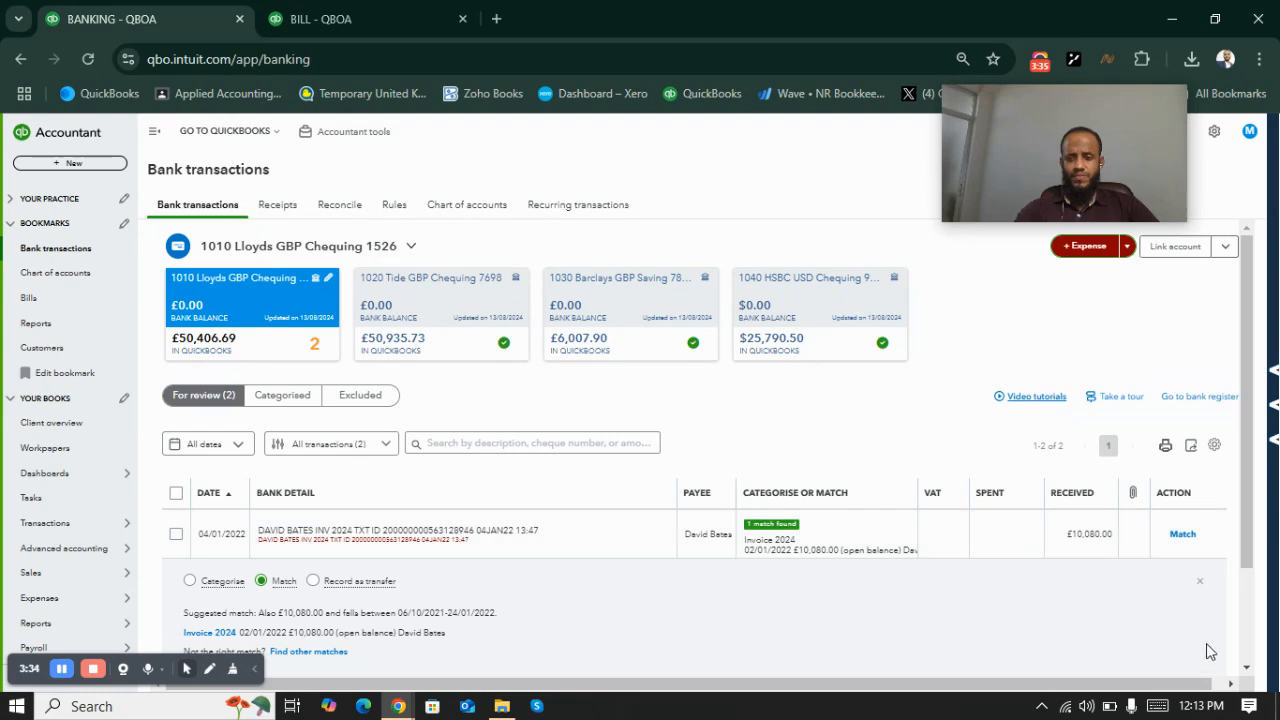
scroll(1248, 672, "down", 1)
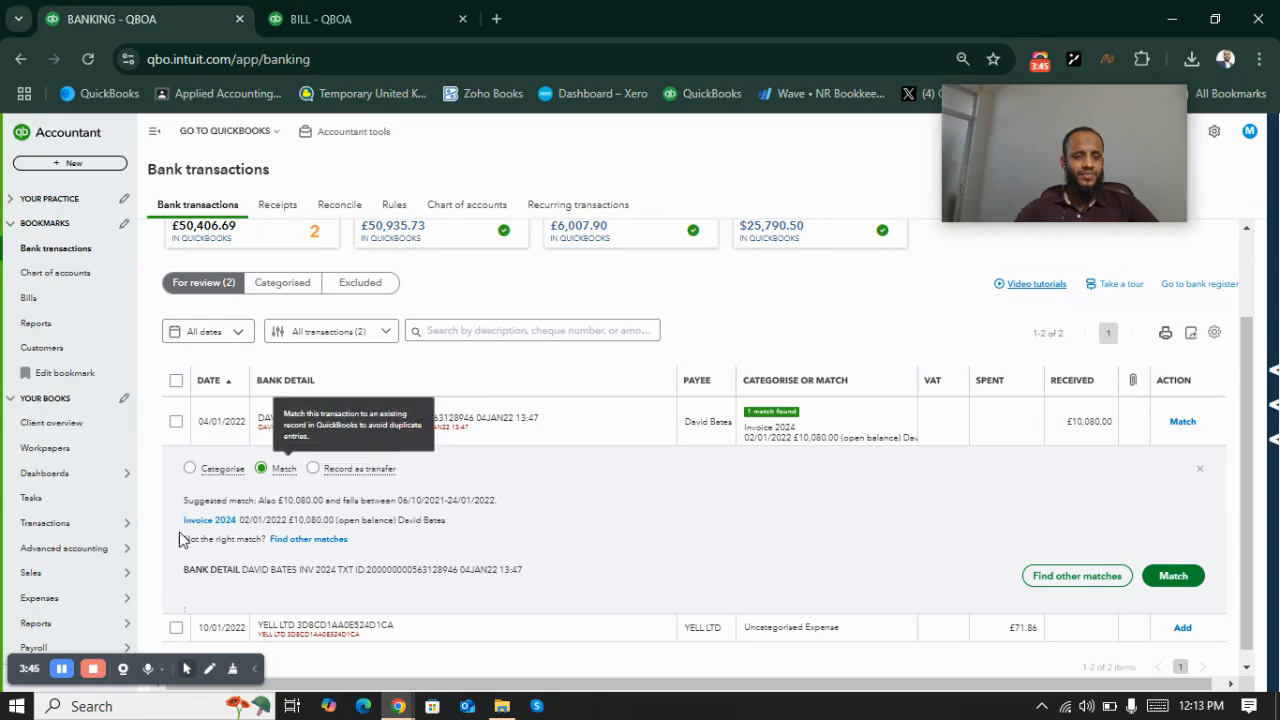
left_click(1172, 580)
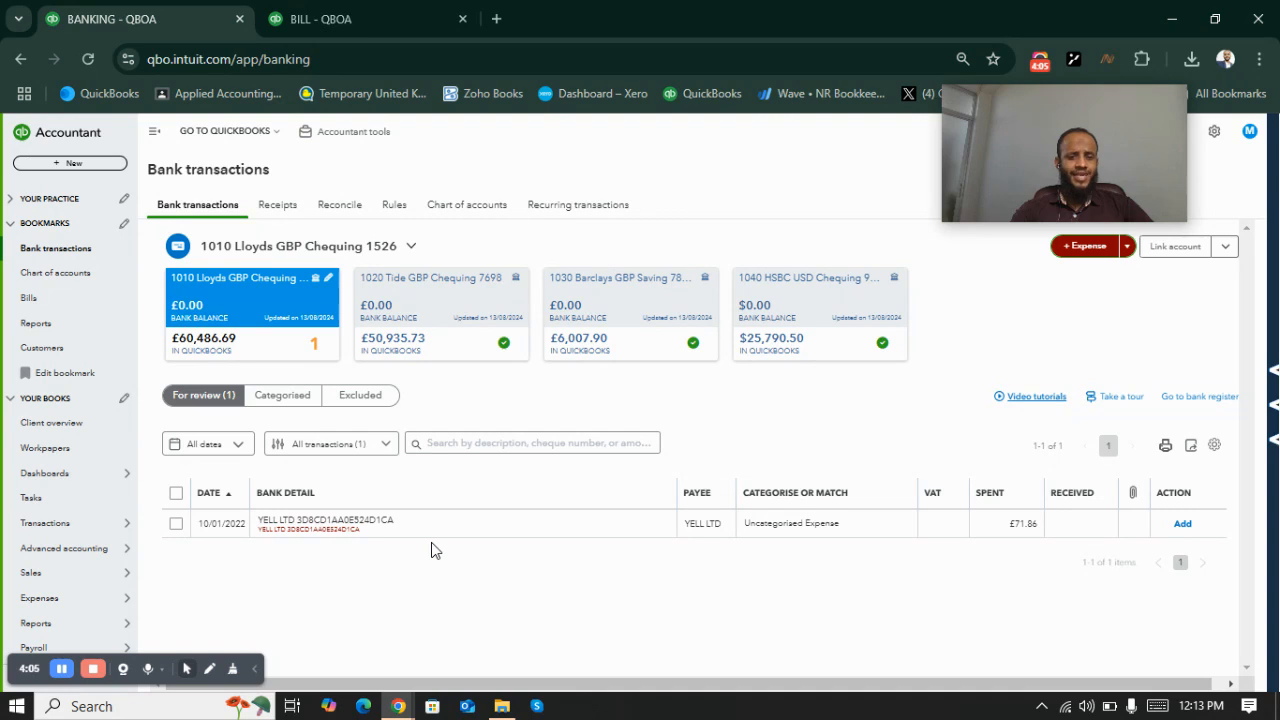
Step: Categorise the Yell Ltd payment as an Expense under 6110 Advertising & Marketing and add it to the books
left_click(762, 530)
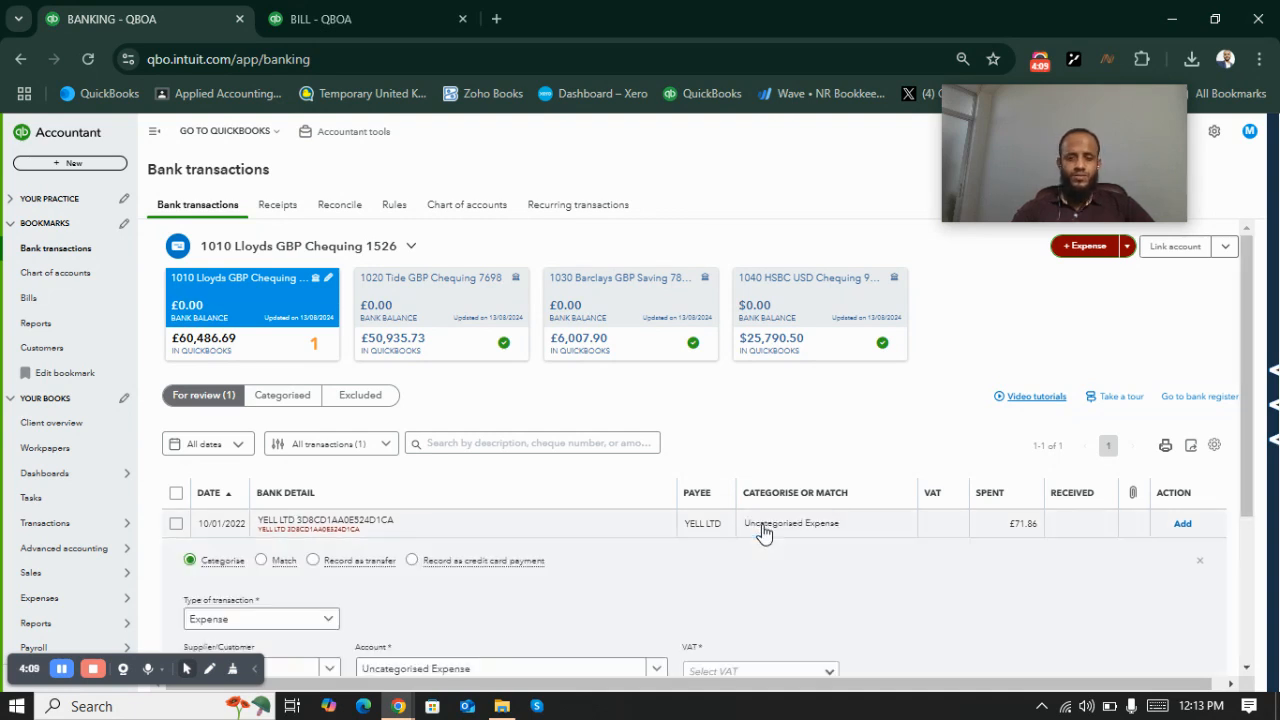
scroll(1253, 670, "down", 3)
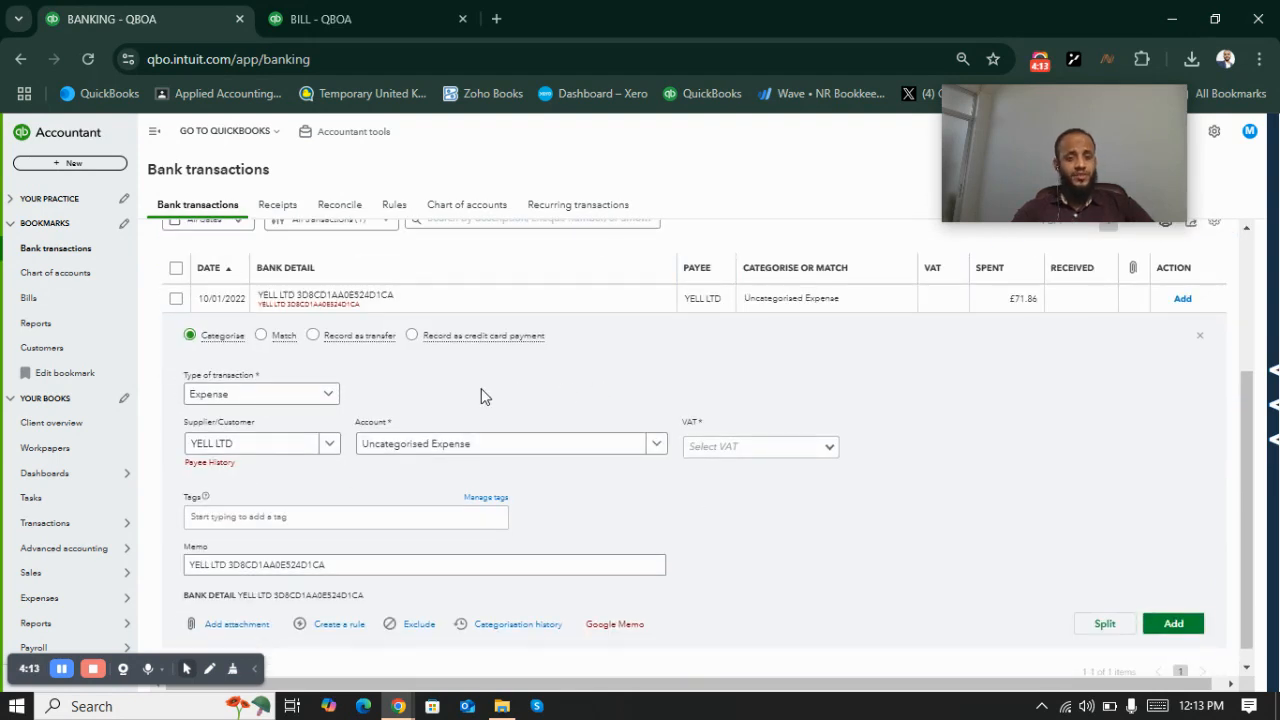
left_click(333, 398)
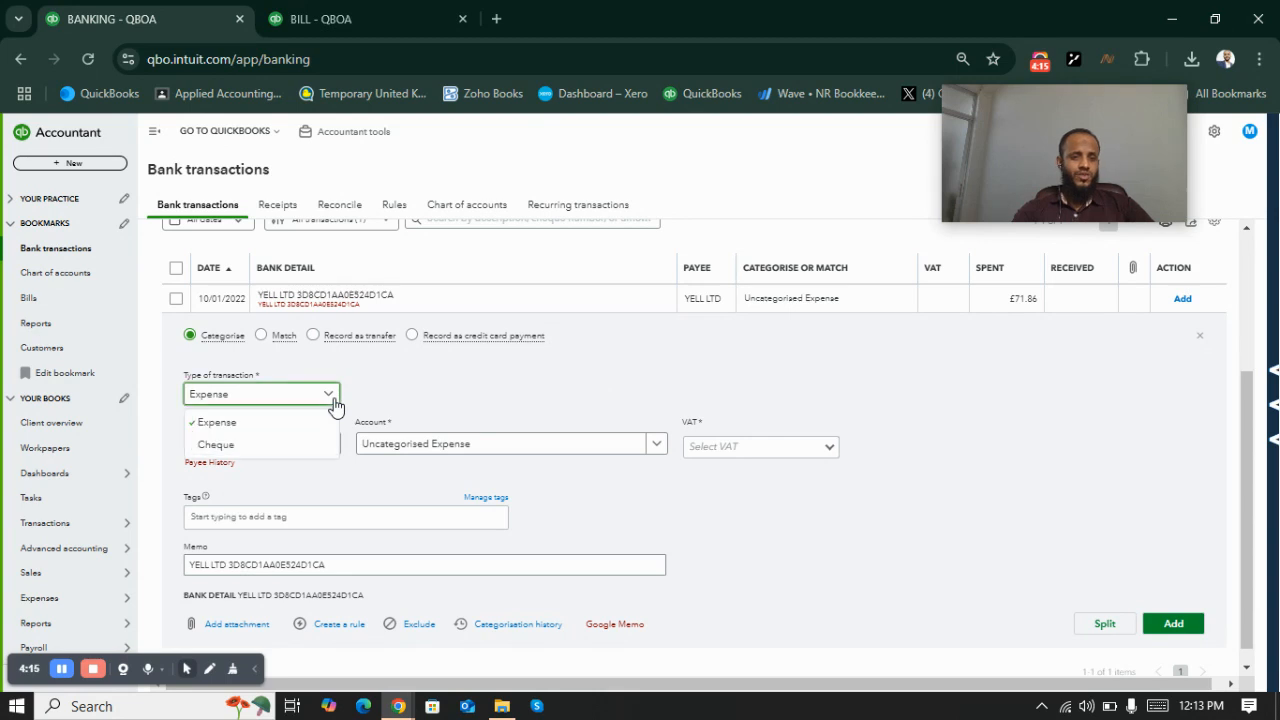
left_click(249, 423)
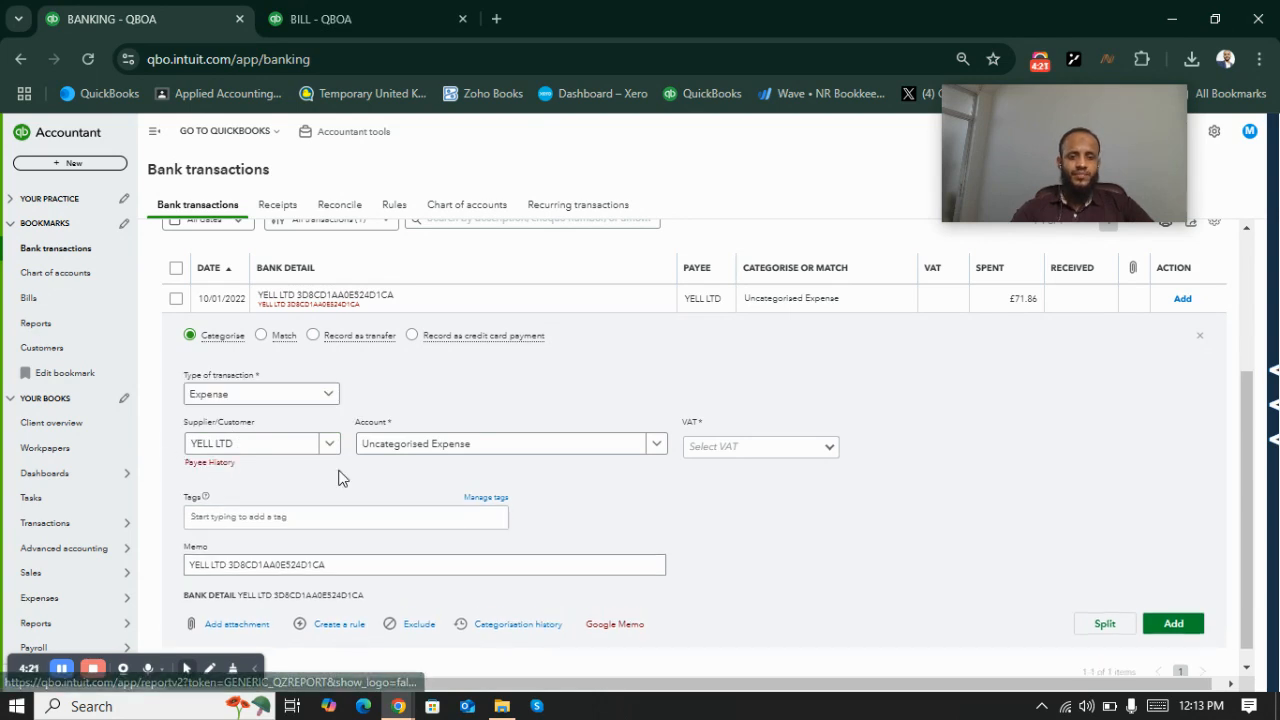
left_click(401, 445)
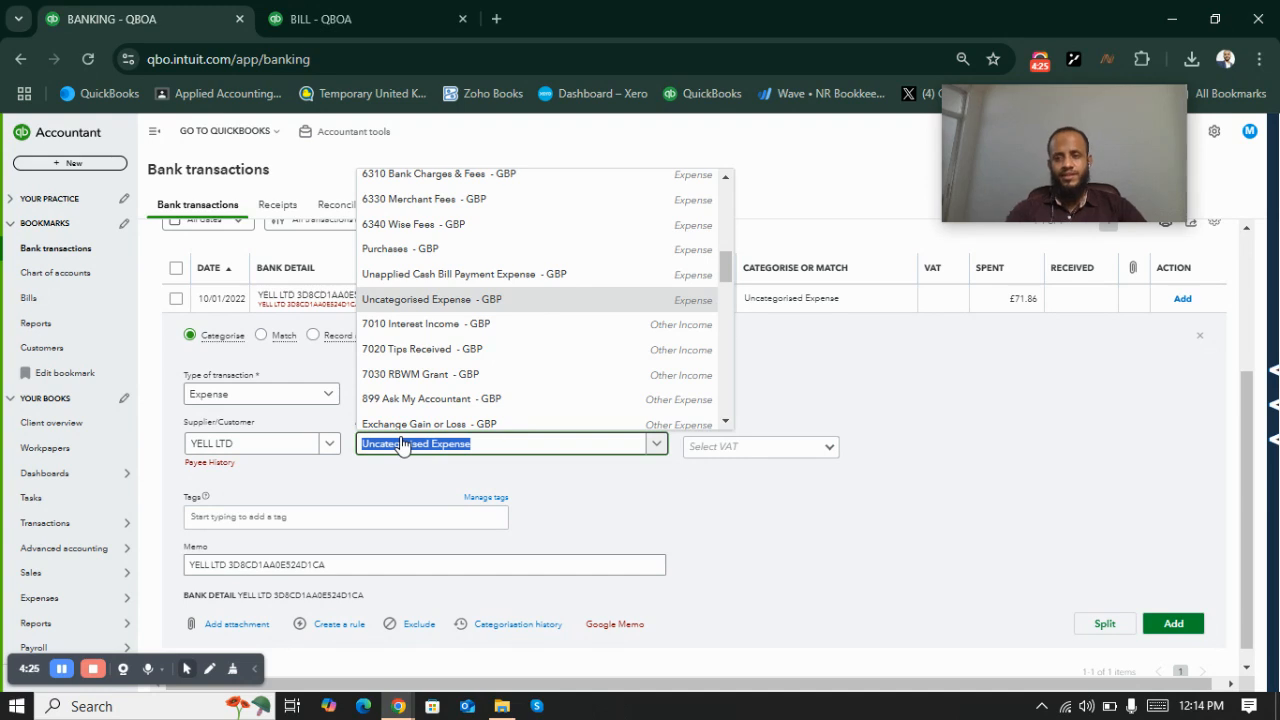
type("adver")
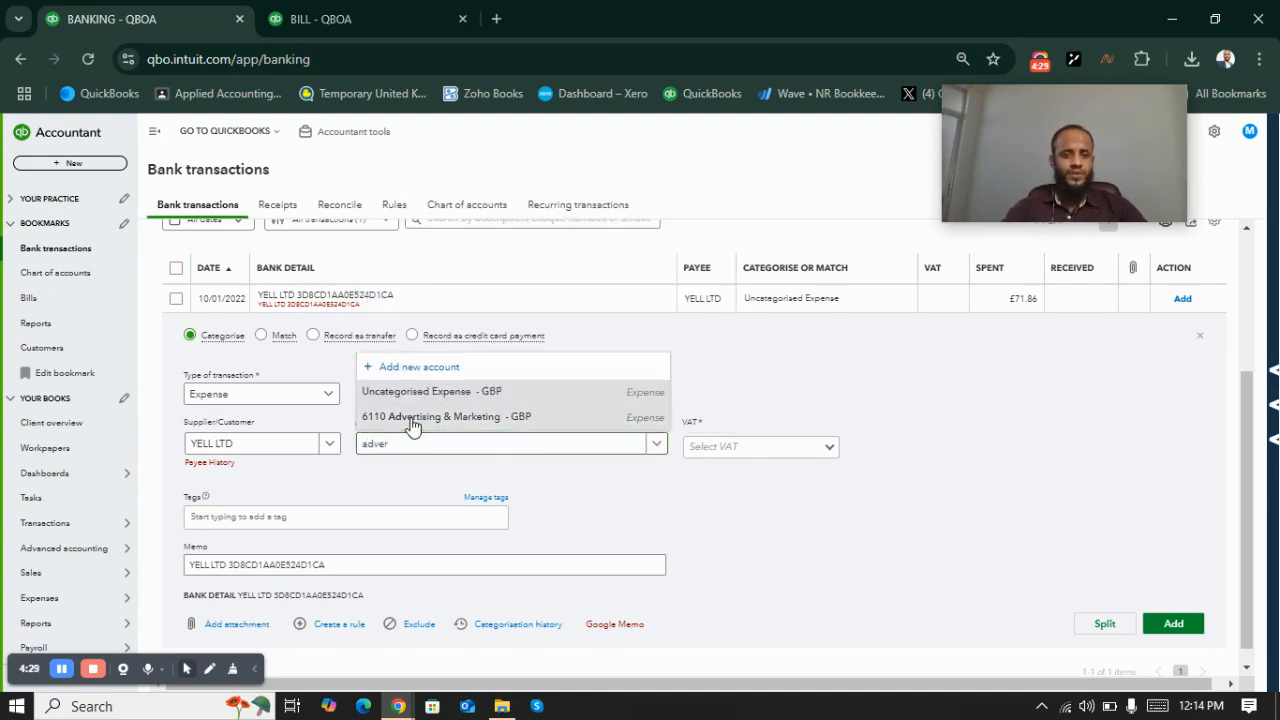
left_click(407, 422)
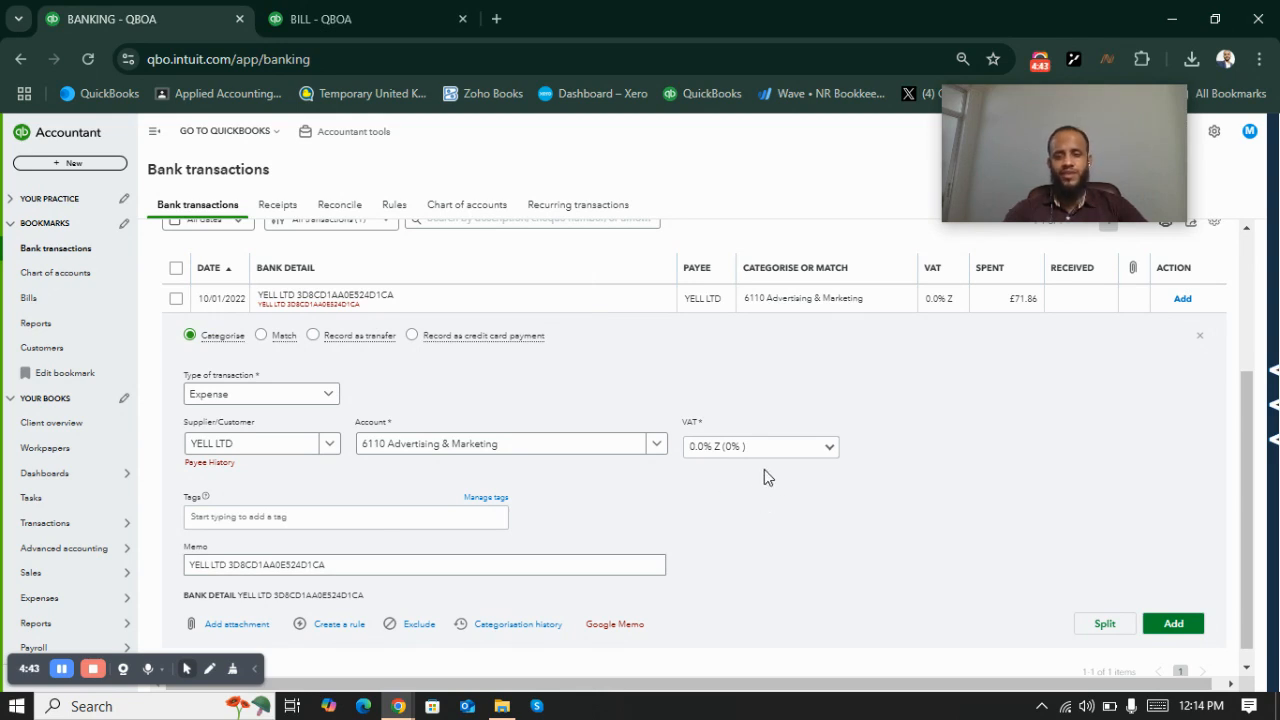
left_click(1175, 626)
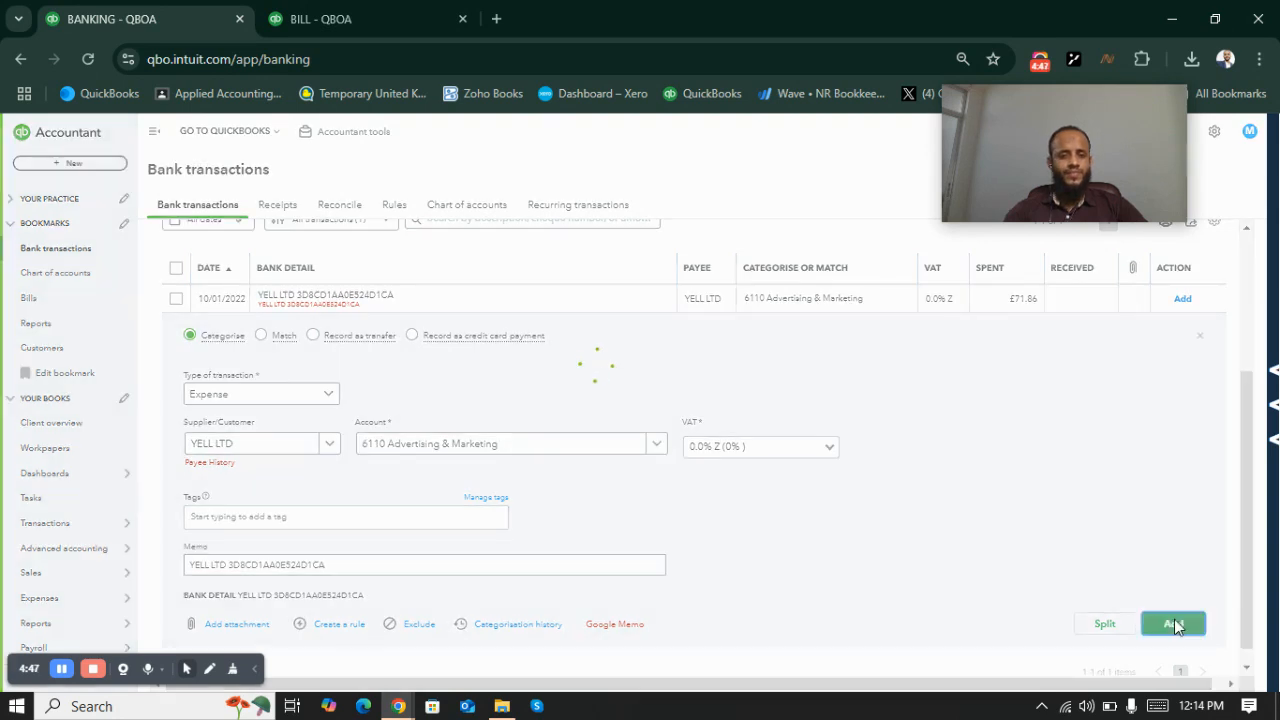